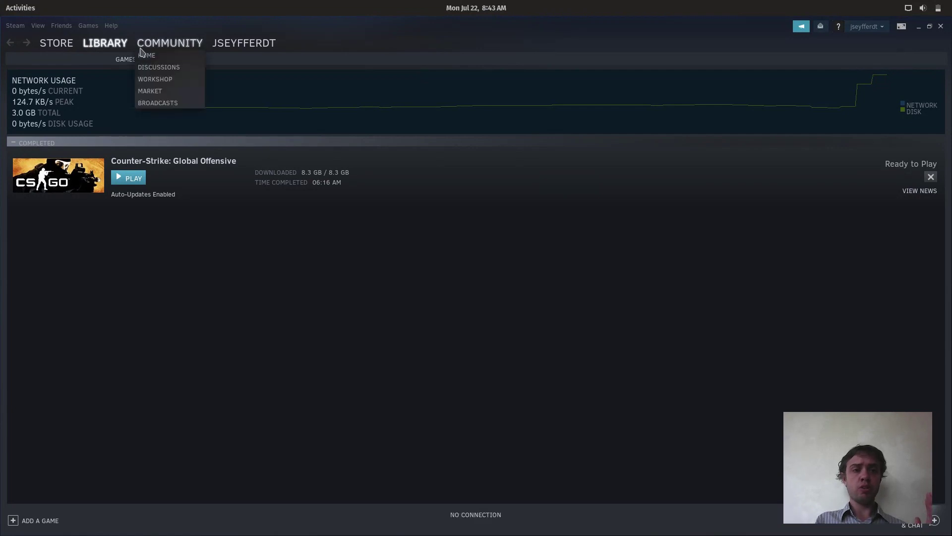
# - Open the game library and log back in to Steam with the account password
pyautogui.click(120, 48)
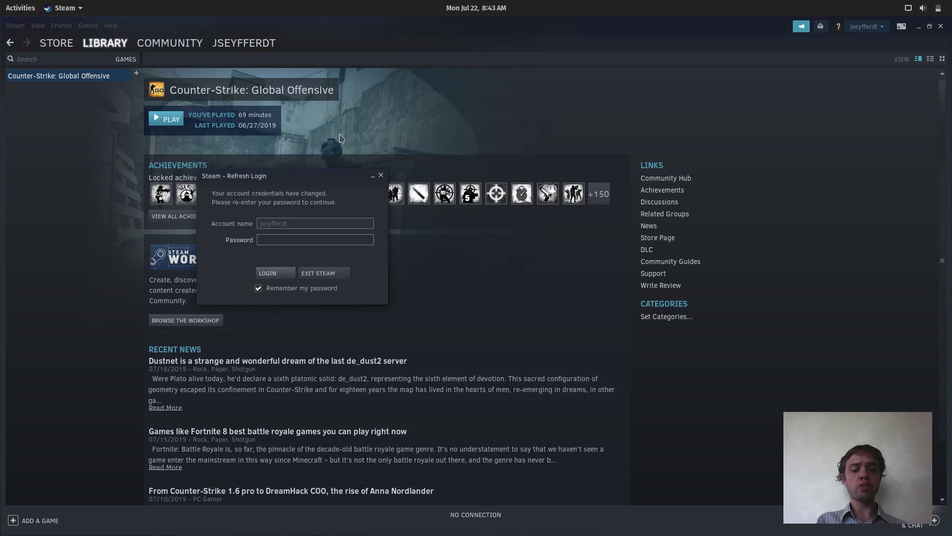
pyautogui.write('********')
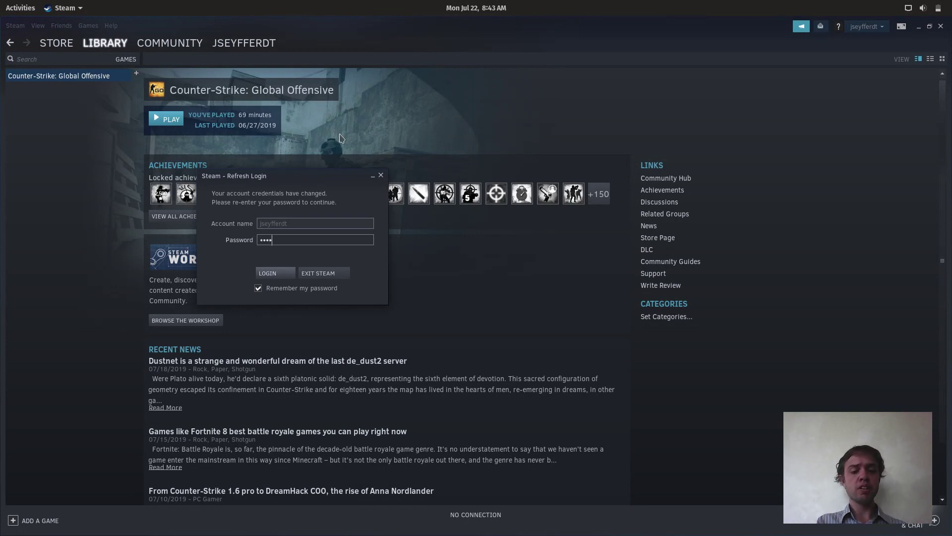
pyautogui.write('*')
pyautogui.press('Return')
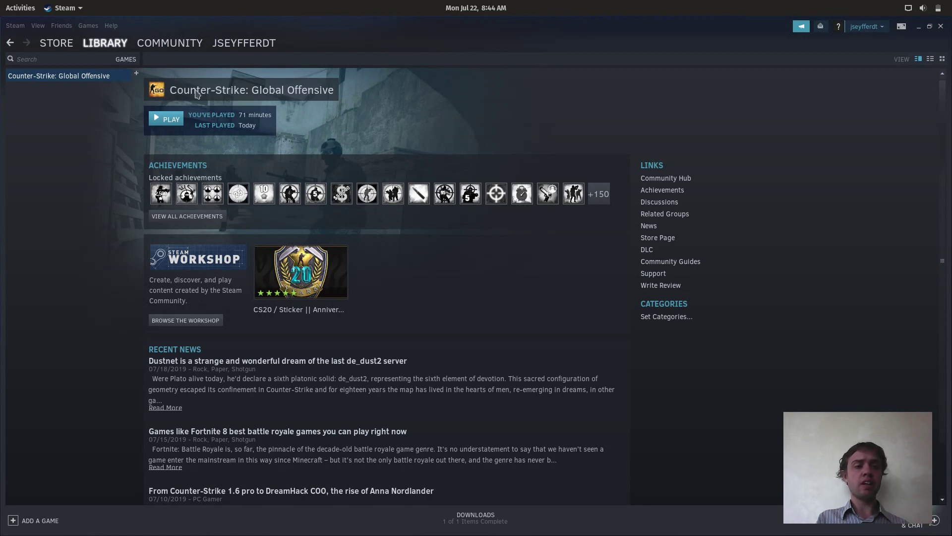
# - Set the launch options of Counter-Strike: Global Offensive to -nojoy and close its properties
pyautogui.rightClick(111, 77)
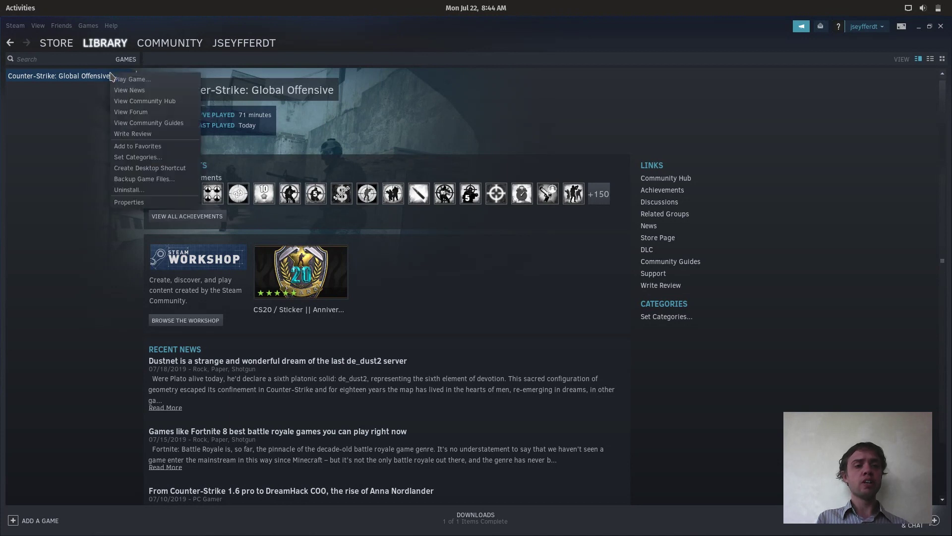
pyautogui.rightClick(77, 68)
pyautogui.click(64, 81)
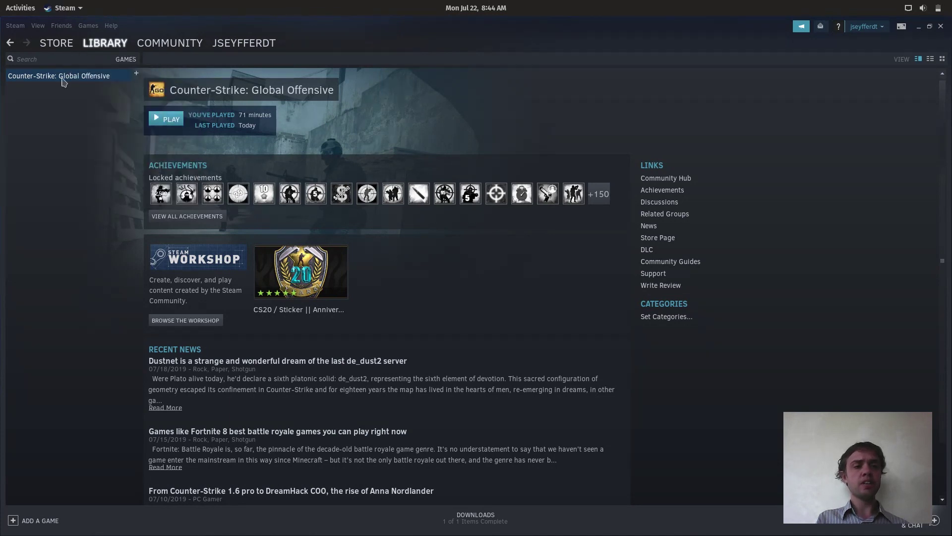
pyautogui.rightClick(61, 80)
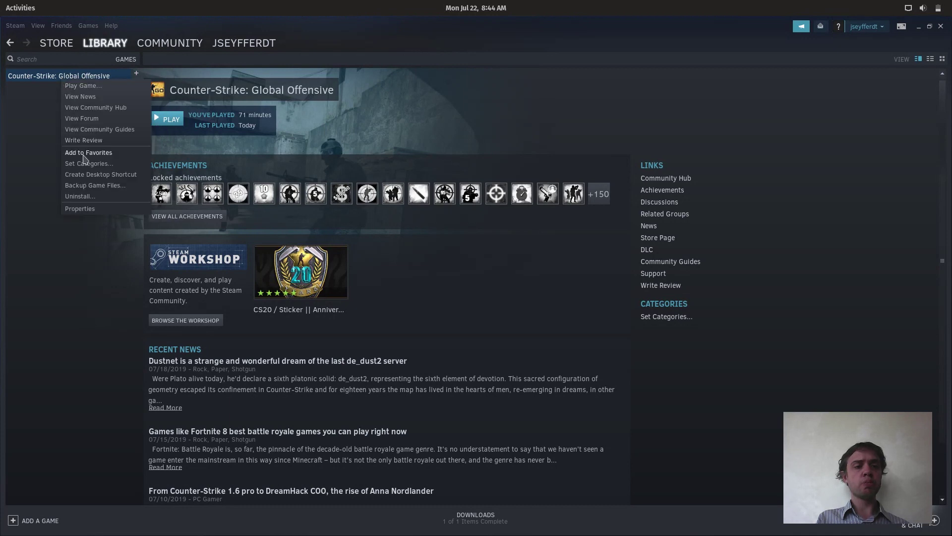
pyautogui.click(79, 208)
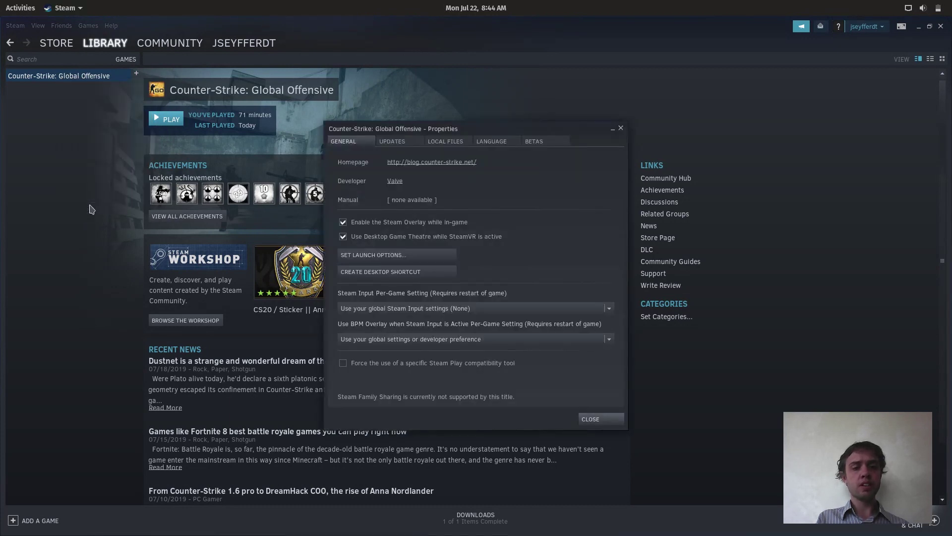
pyautogui.click(357, 256)
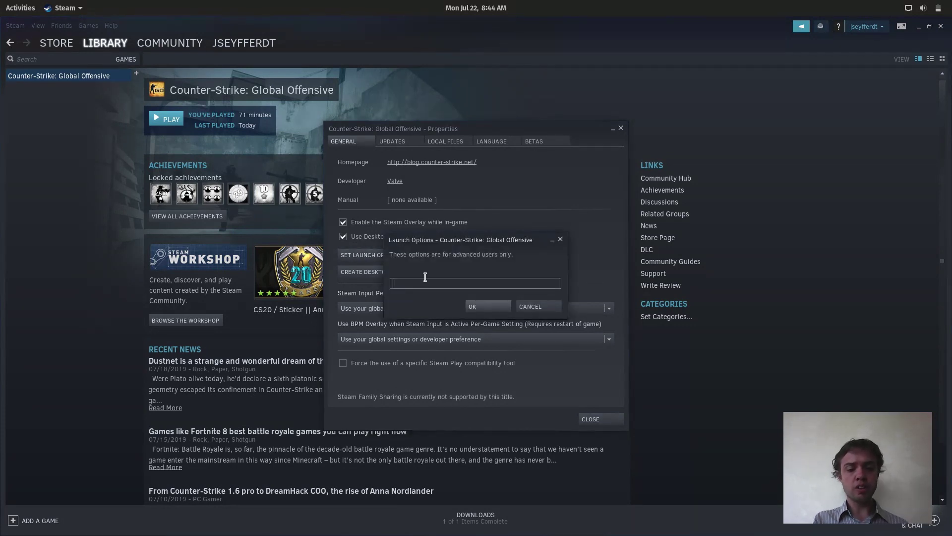
pyautogui.write('-no')
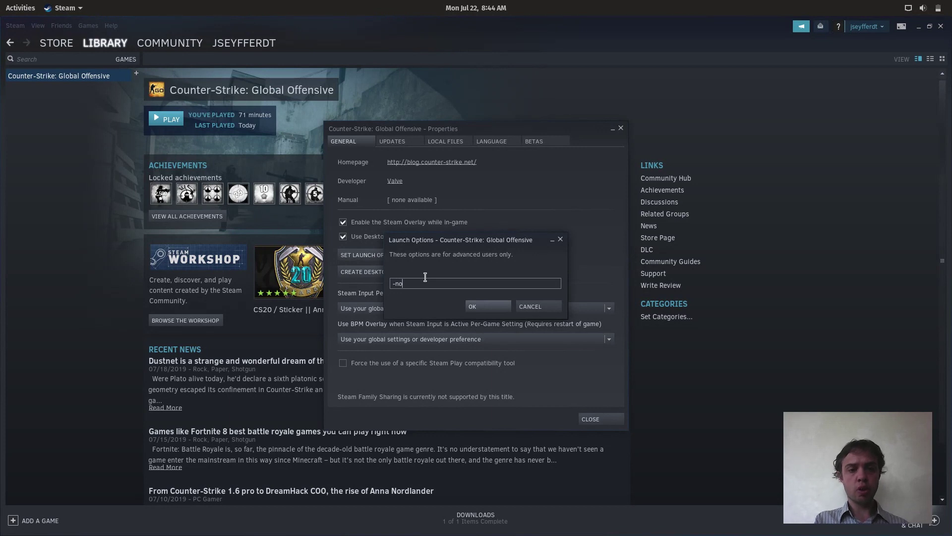
pyautogui.write('joy')
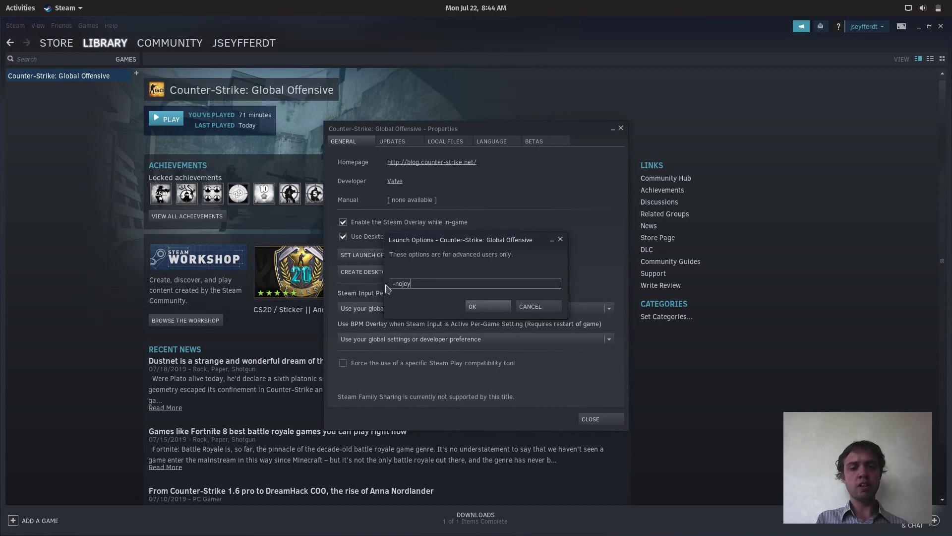
pyautogui.click(478, 304)
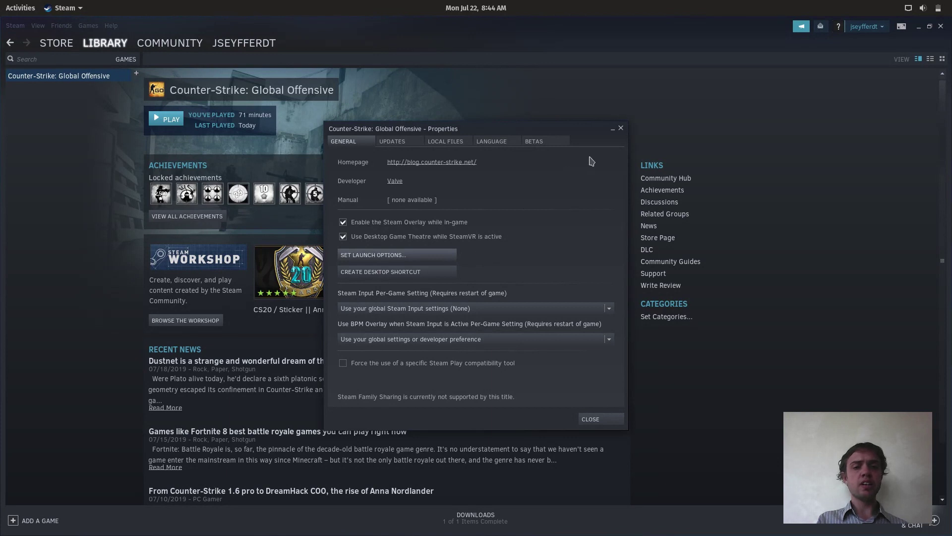
pyautogui.click(620, 128)
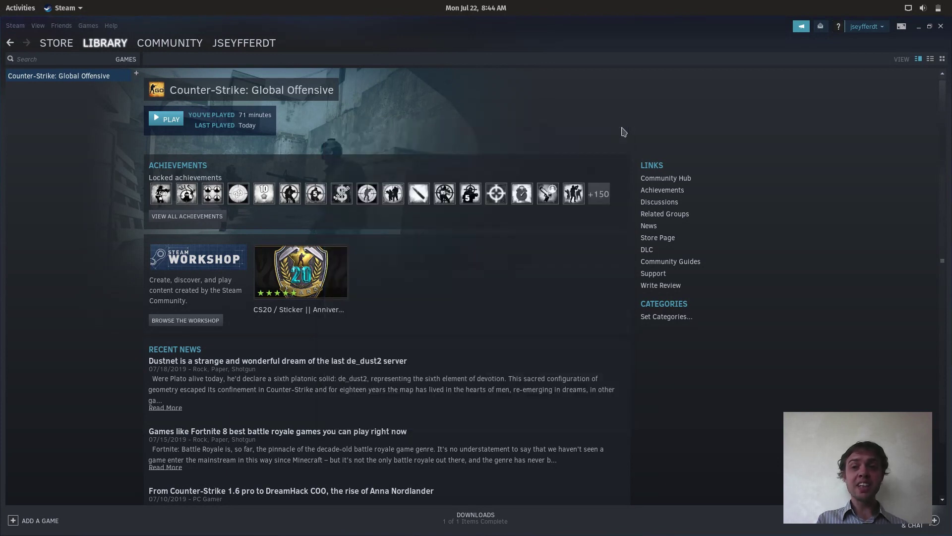
# - Close the Steam window and launch System Monitor
pyautogui.click(942, 27)
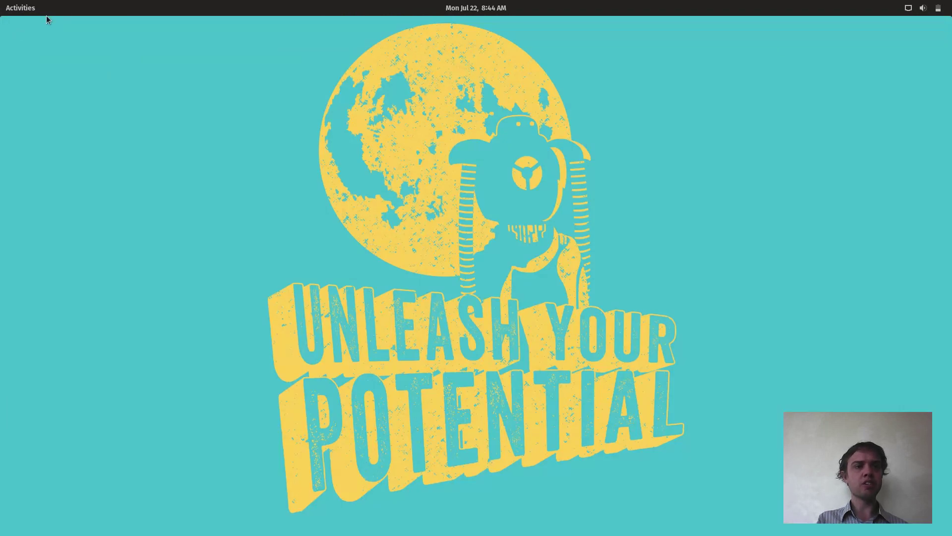
pyautogui.click(28, 13)
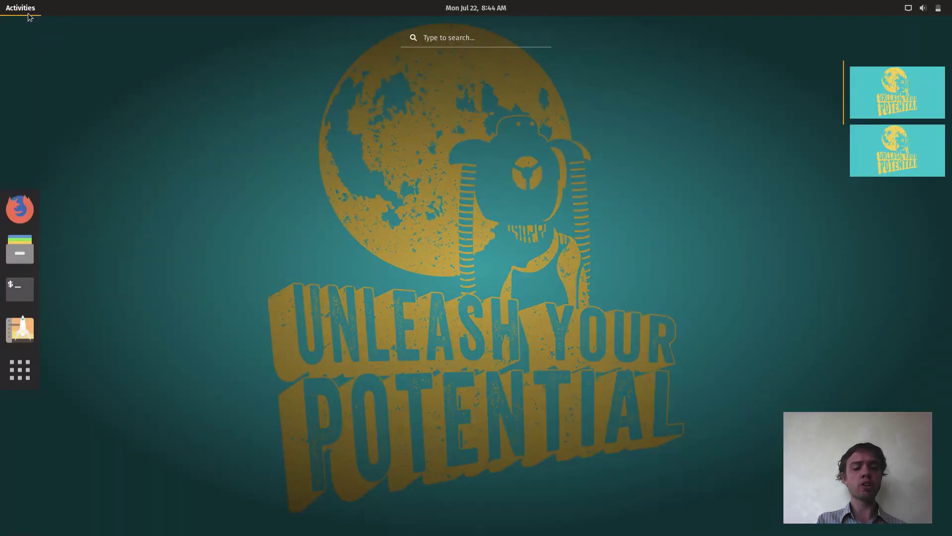
pyautogui.write('sys')
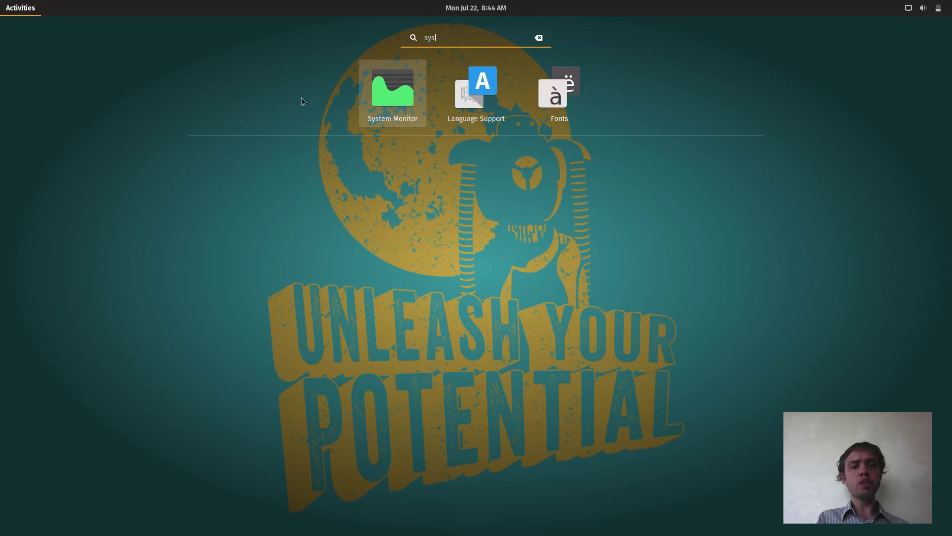
pyautogui.click(392, 95)
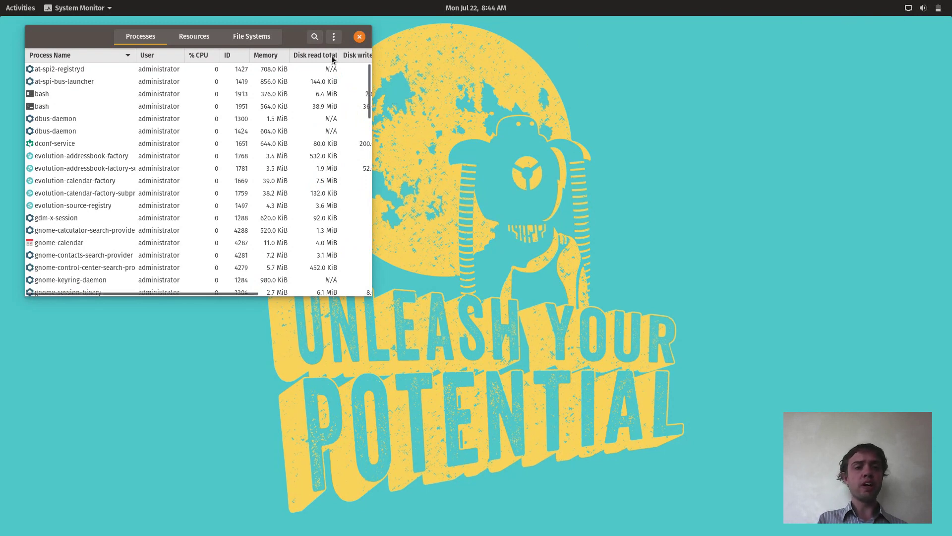
# - Filter the process list for "steam" and kill the main steam process
pyautogui.click(313, 37)
pyautogui.write('st')
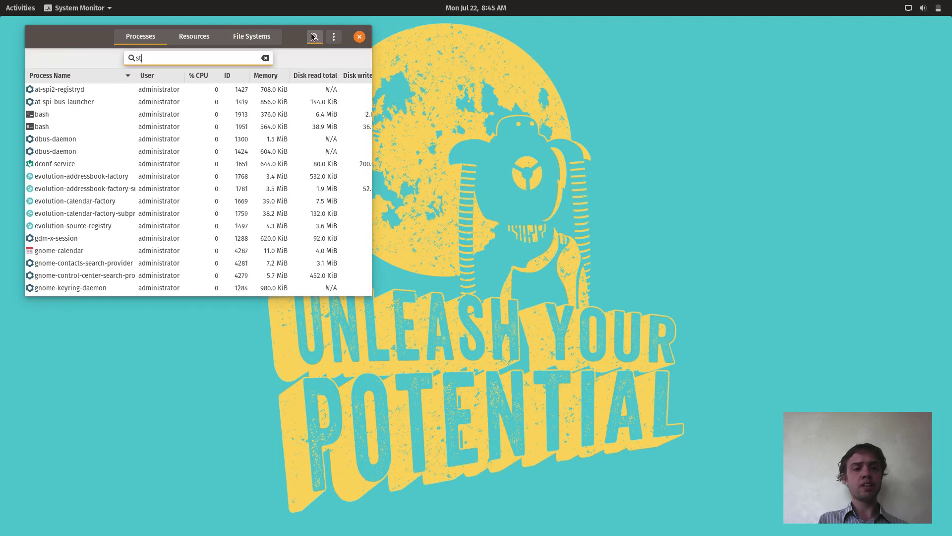
pyautogui.write('ea')
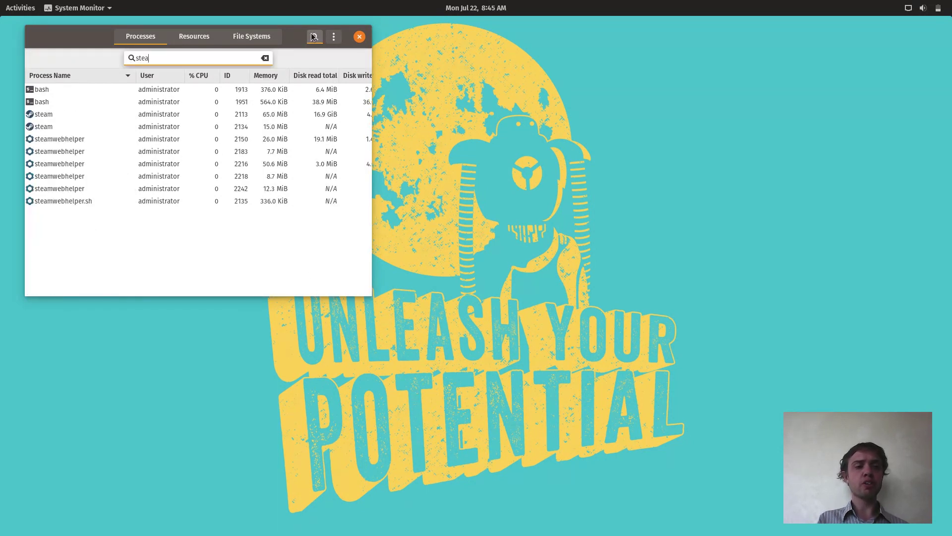
pyautogui.write('m')
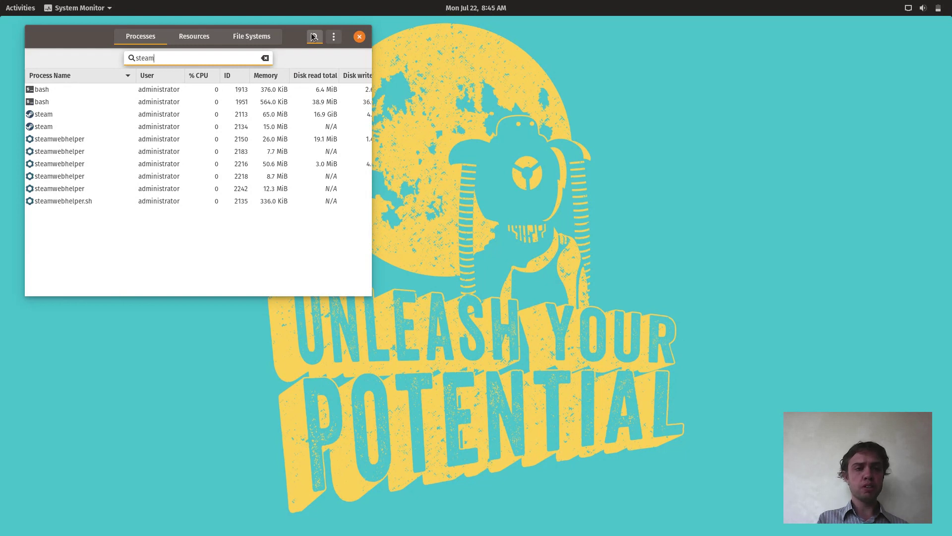
pyautogui.rightClick(45, 117)
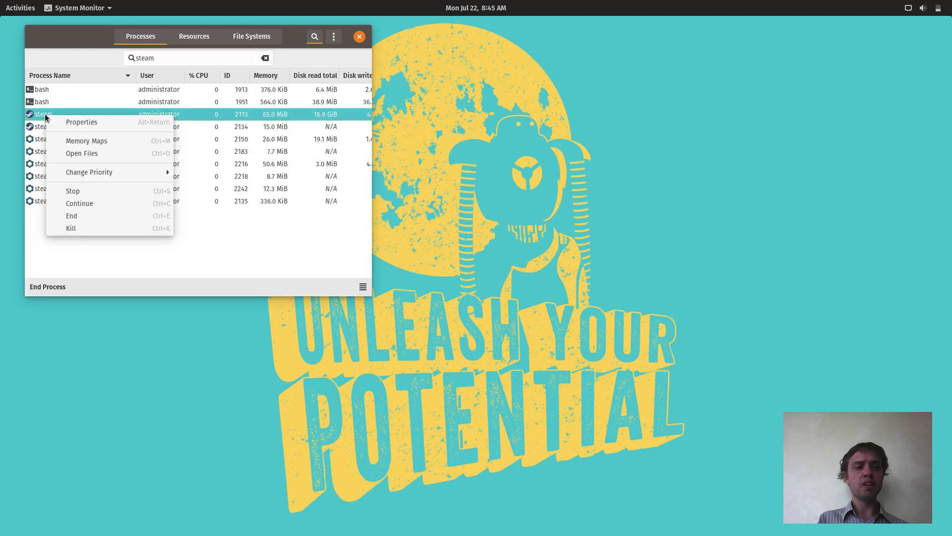
pyautogui.click(72, 228)
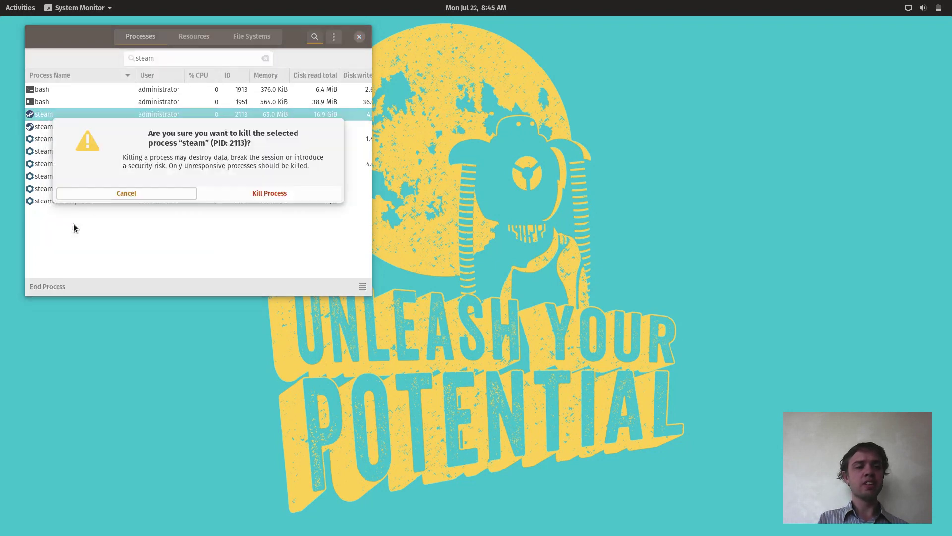
pyautogui.click(244, 196)
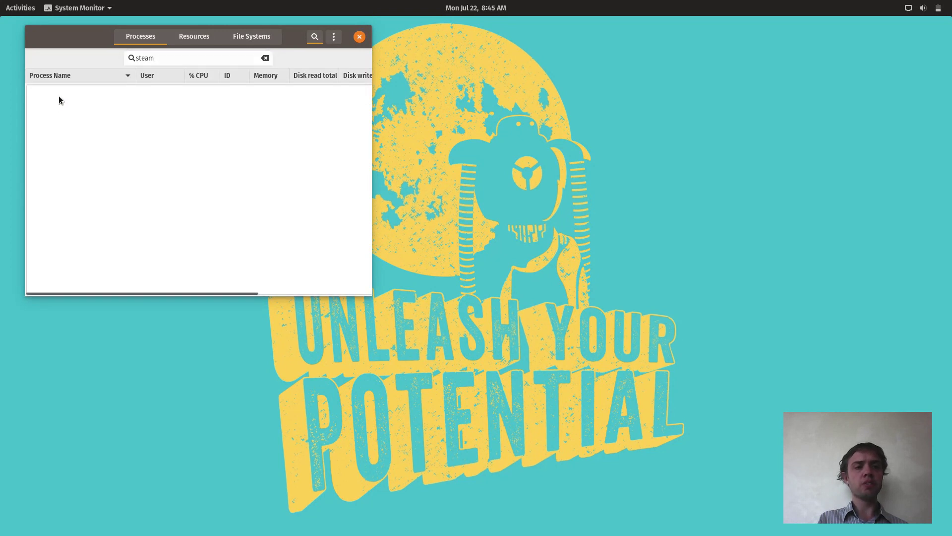
# - Search the process list again for remaining Steam processes, then close System Monitor
pyautogui.click(171, 59)
pyautogui.press('BackSpace')
pyautogui.press('BackSpace')
pyautogui.press('BackSpace')
pyautogui.press('BackSpace')
pyautogui.press('BackSpace')
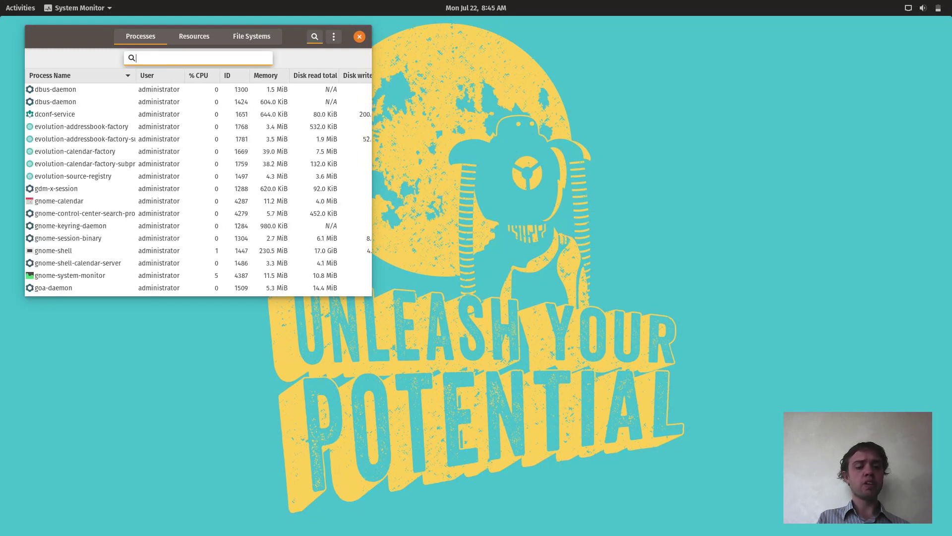
pyautogui.write('stea')
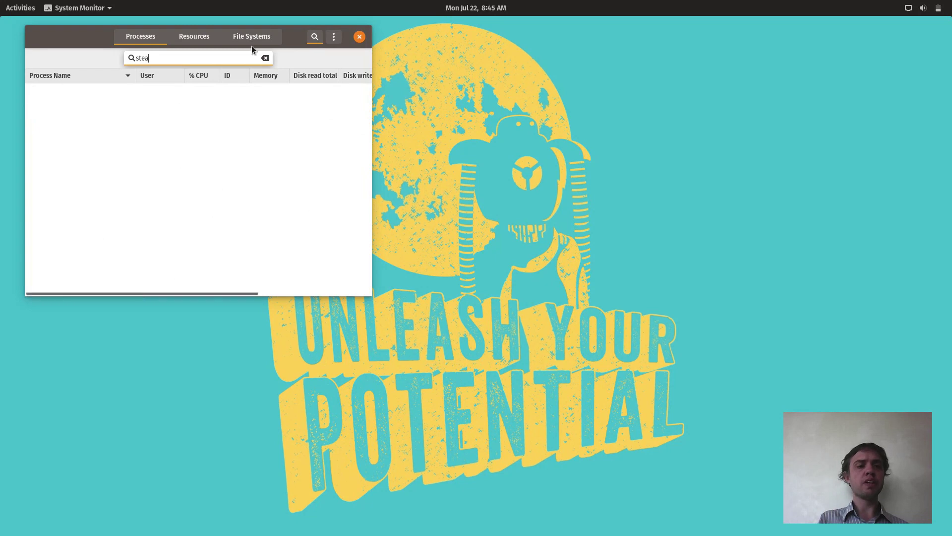
pyautogui.click(359, 37)
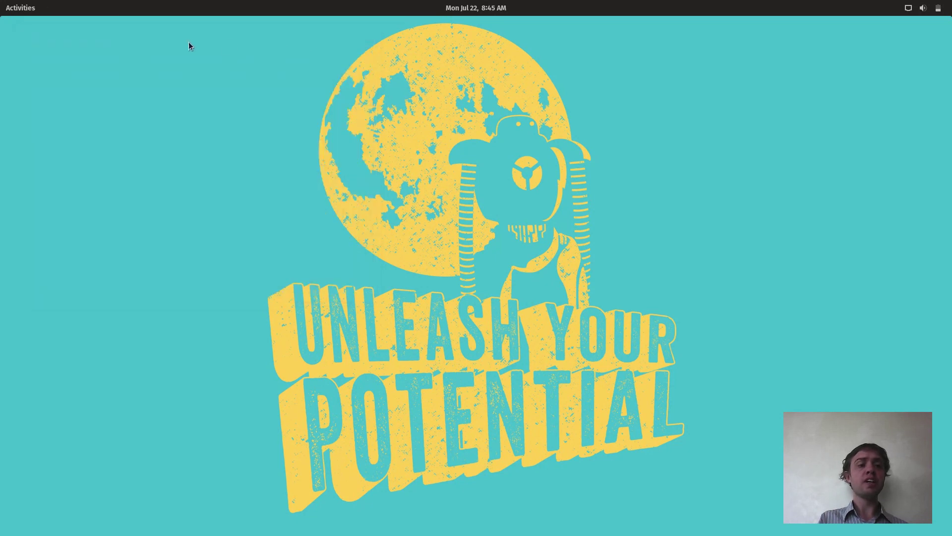
pyautogui.click(26, 8)
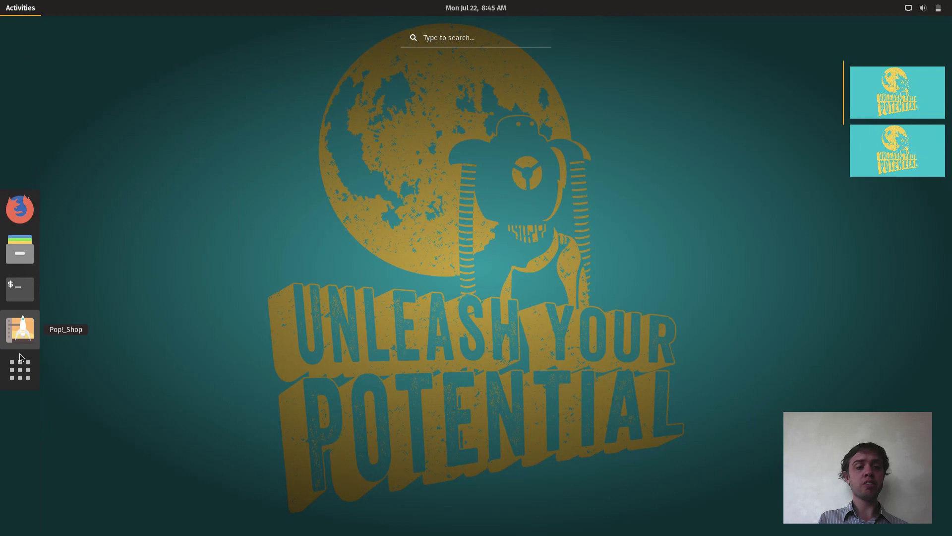
pyautogui.click(20, 368)
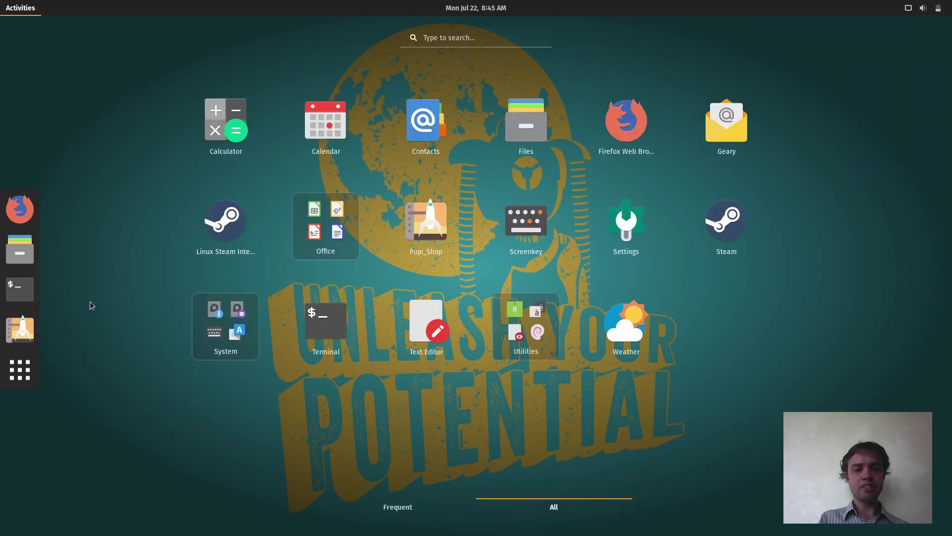
pyautogui.click(206, 241)
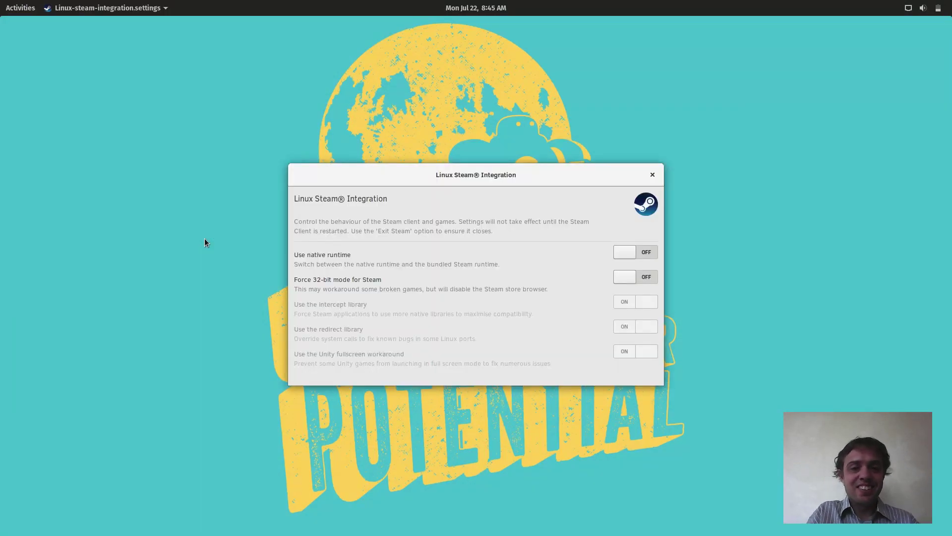
pyautogui.click(653, 176)
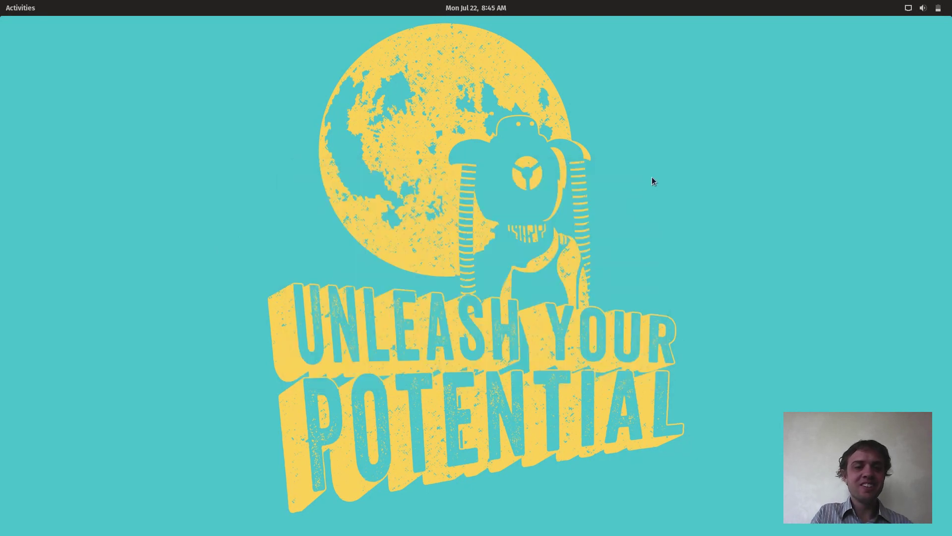
# - Find Steam among the installed applications and launch it again
pyautogui.click(20, 8)
pyautogui.write('ste')
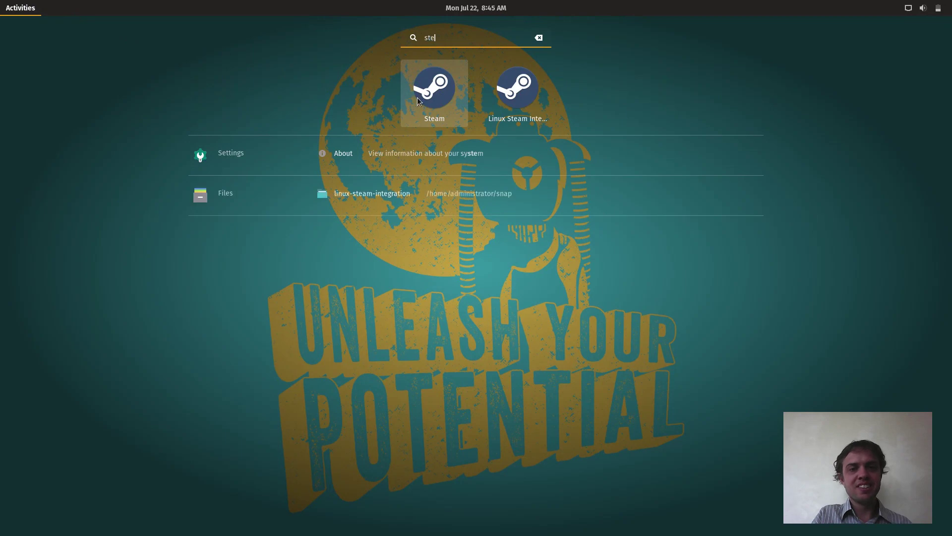
pyautogui.click(418, 101)
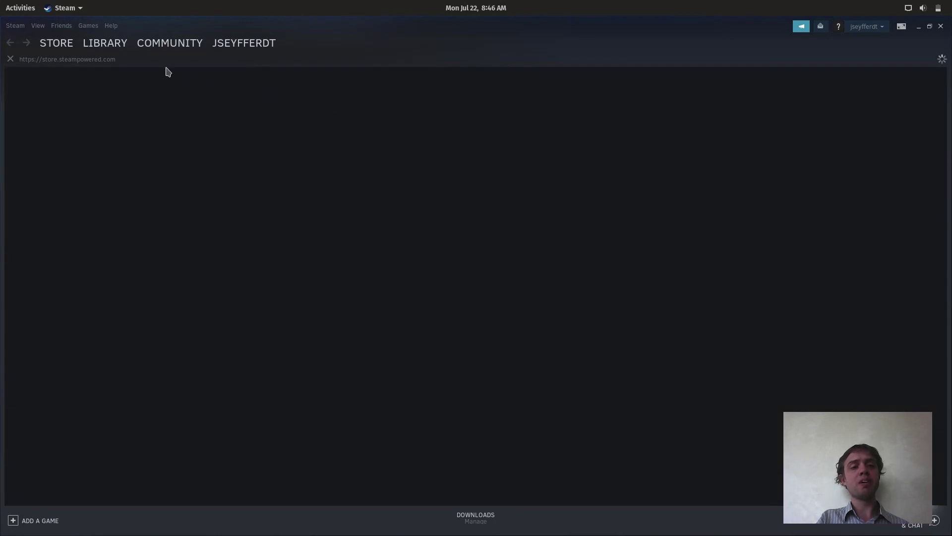
# - Start Counter-Strike: Global Offensive from the library, minimize the Steam window, and keep waiting for the unresponsive game
pyautogui.click(110, 45)
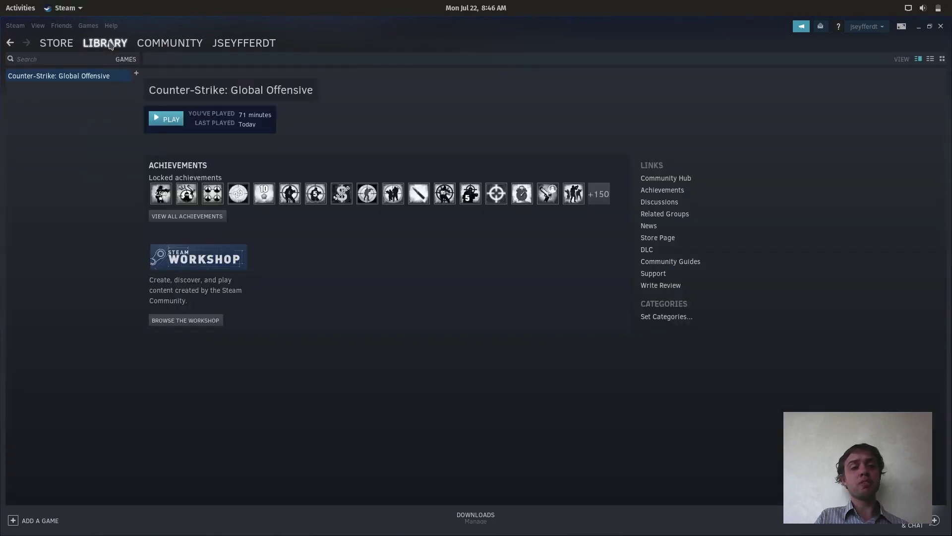
pyautogui.click(166, 122)
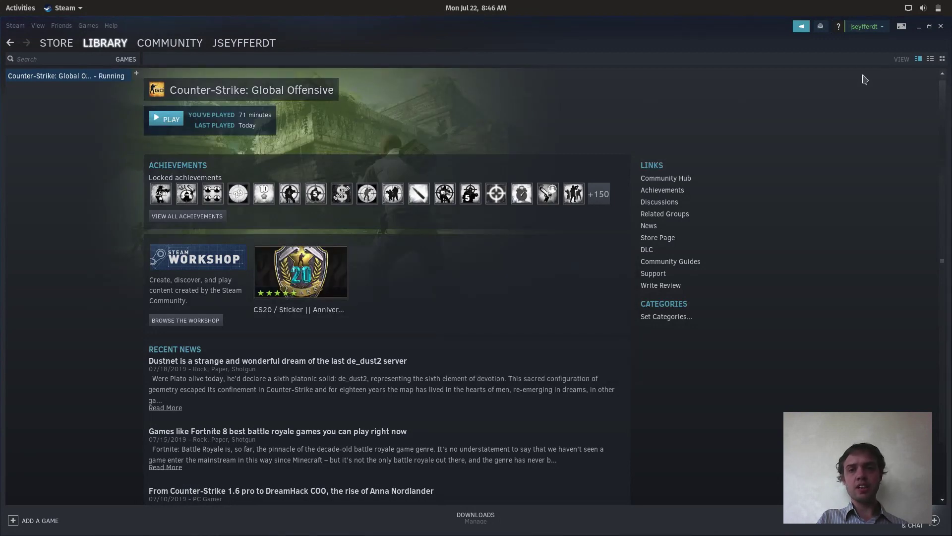
pyautogui.click(920, 29)
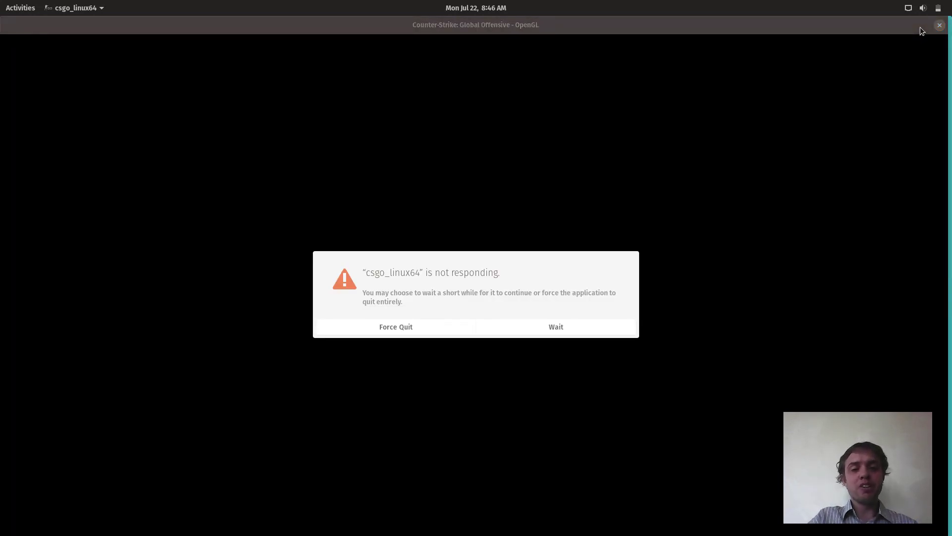
pyautogui.click(578, 331)
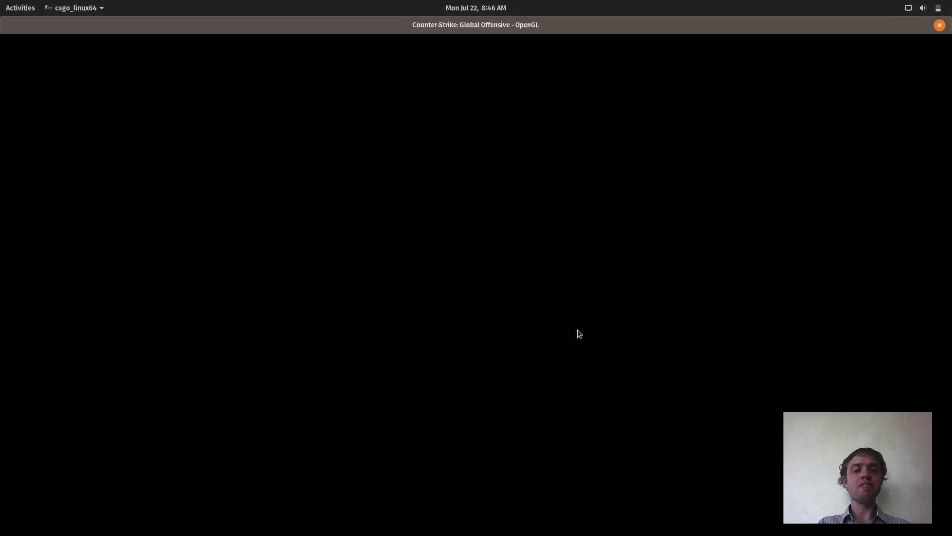